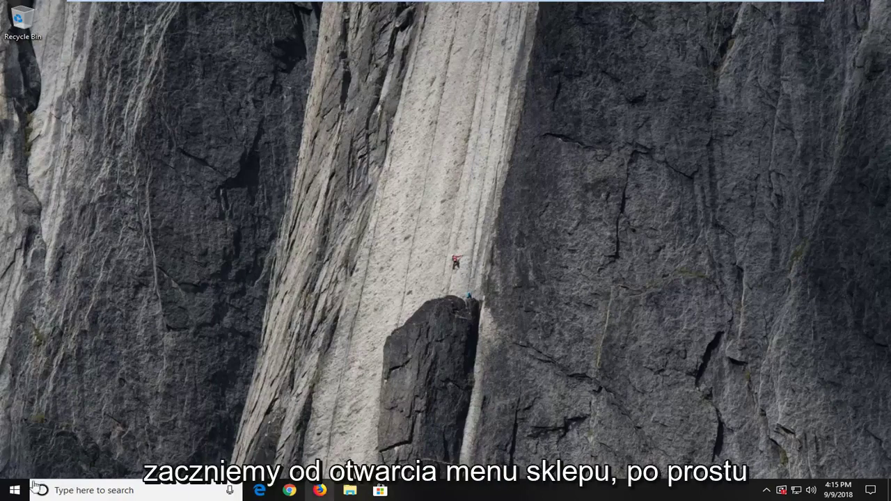
- Open the Services console by searching 'services' from Start
{"action": "left_click", "coordinate": [13, 490]}
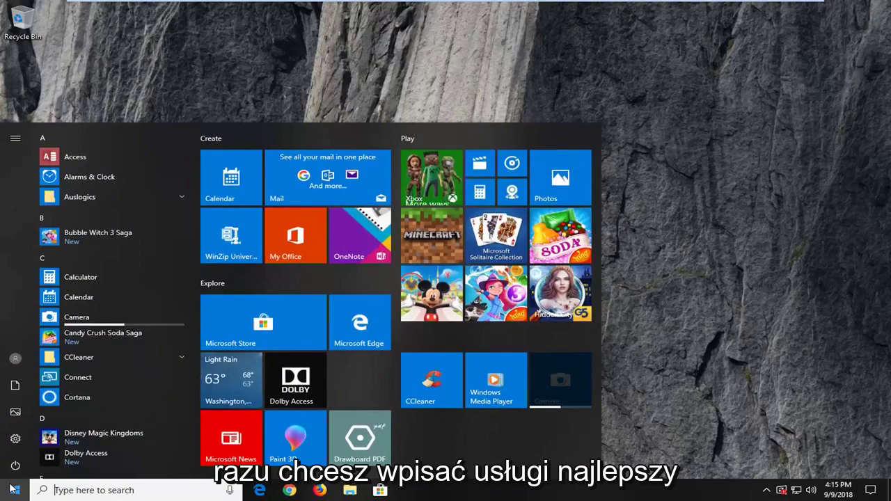
{"action": "type", "text": "services"}
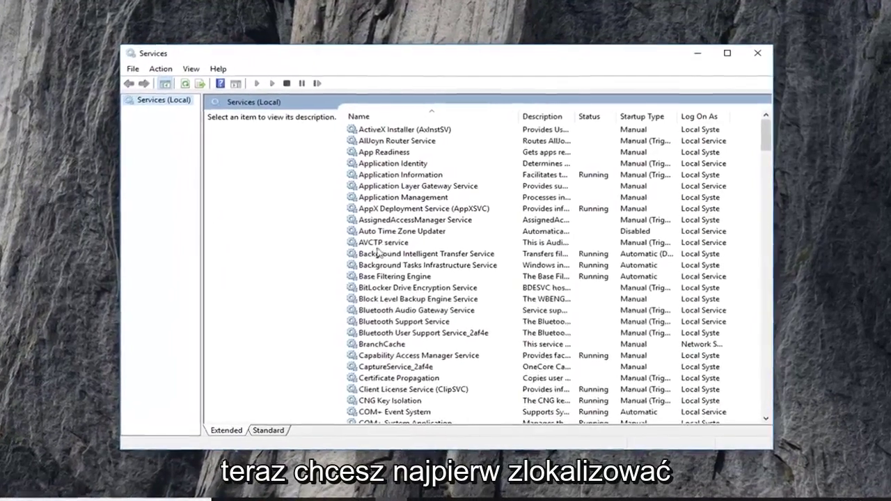
{"action": "left_click", "coordinate": [398, 240]}
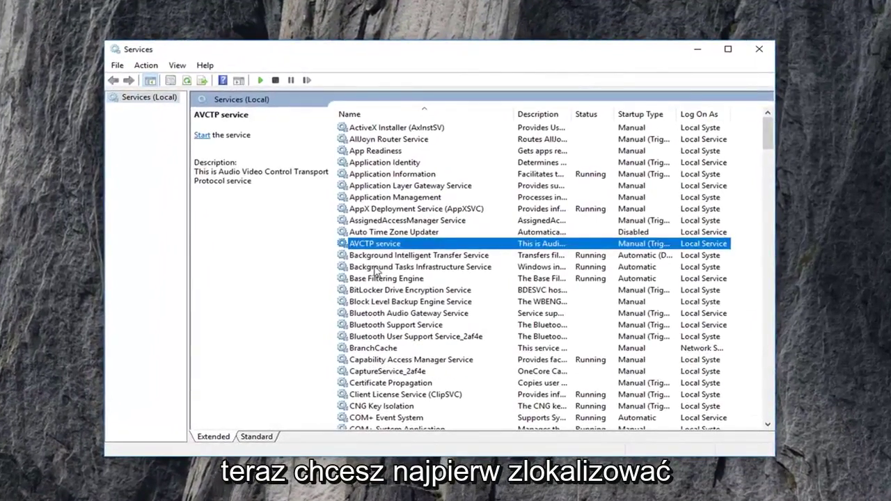
- Stop the Background Intelligent Transfer Service from its properties and confirm with OK
{"action": "left_click", "coordinate": [375, 255]}
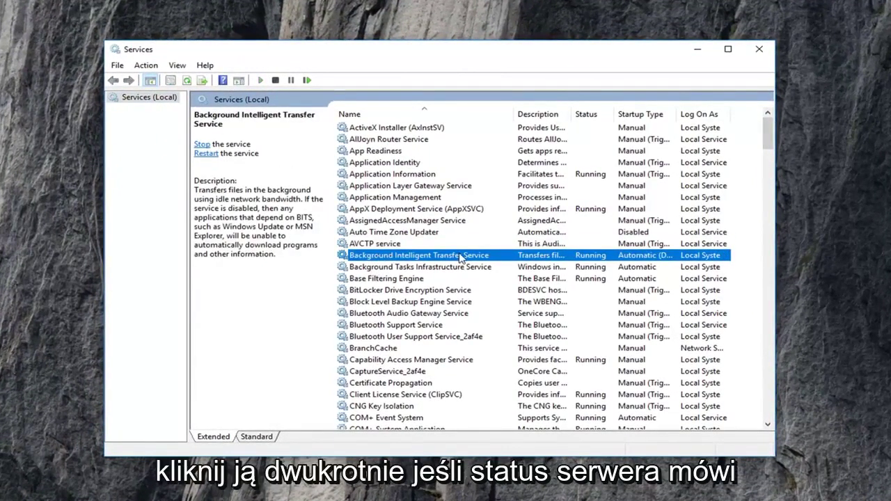
{"action": "double_click", "coordinate": [460, 256]}
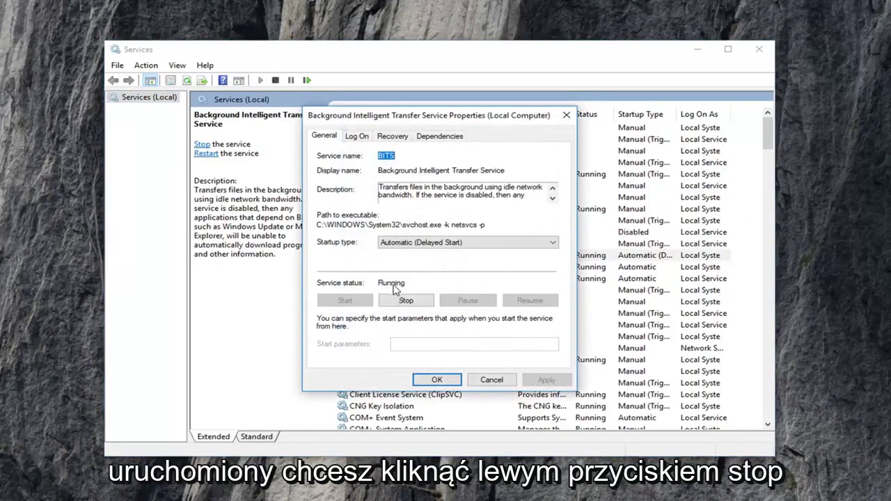
{"action": "left_click", "coordinate": [404, 303]}
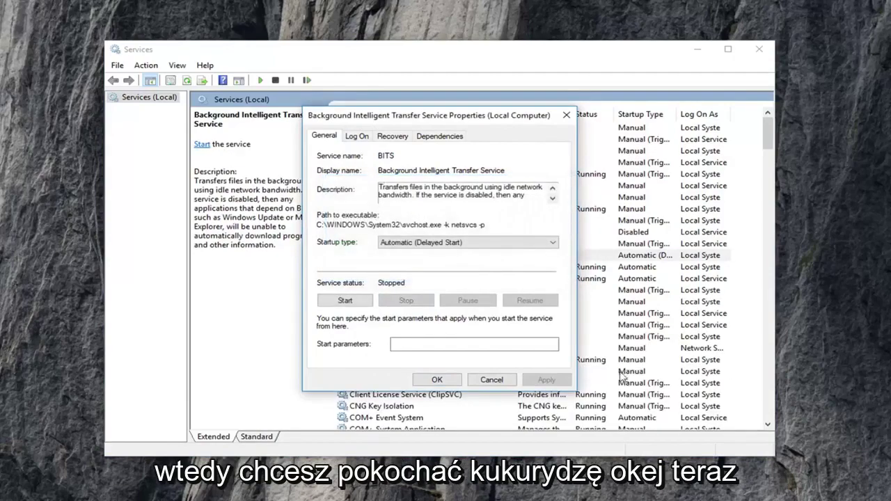
{"action": "left_click", "coordinate": [425, 379]}
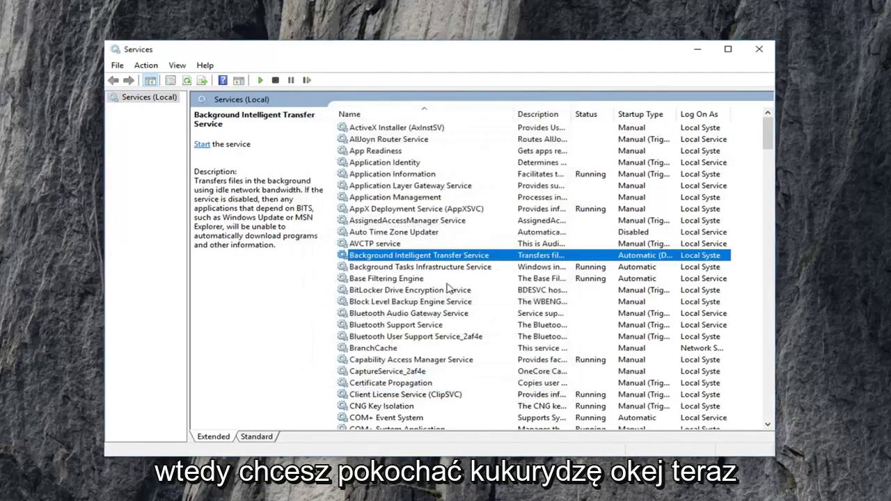
- Find Windows Update in the services list, stop it, and close its properties
{"action": "scroll", "coordinate": [458, 287], "scroll_direction": "down", "scroll_amount": 10}
{"action": "scroll", "coordinate": [458, 287], "scroll_direction": "down", "scroll_amount": 15}
{"action": "scroll", "coordinate": [454, 284], "scroll_direction": "down", "scroll_amount": 15}
{"action": "scroll", "coordinate": [452, 283], "scroll_direction": "down", "scroll_amount": 15}
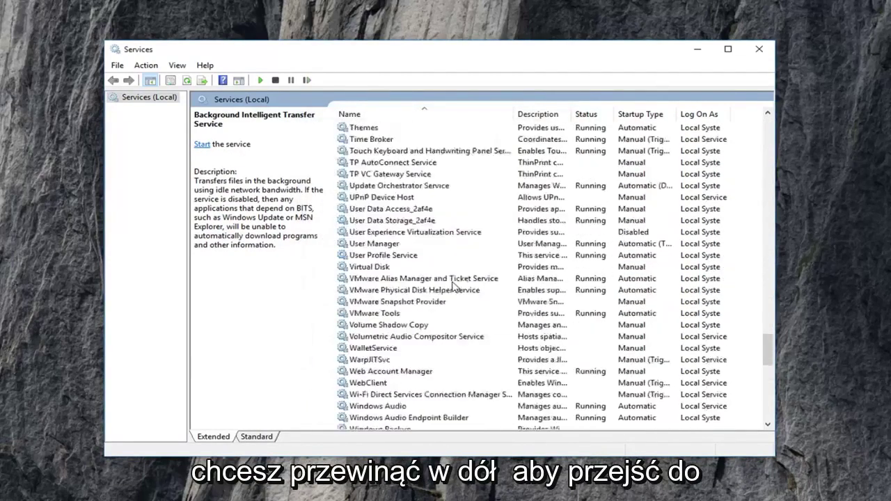
{"action": "scroll", "coordinate": [449, 279], "scroll_direction": "down", "scroll_amount": 15}
{"action": "left_click", "coordinate": [390, 363]}
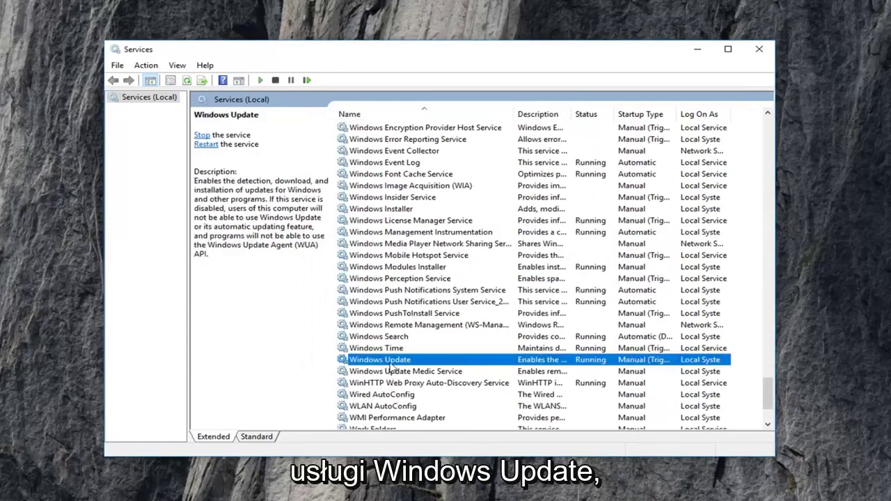
{"action": "double_click", "coordinate": [386, 362]}
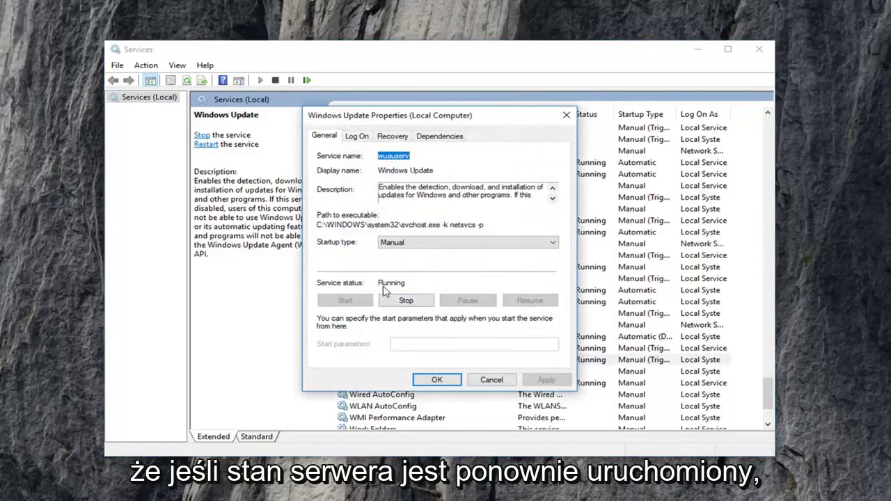
{"action": "left_click", "coordinate": [394, 305]}
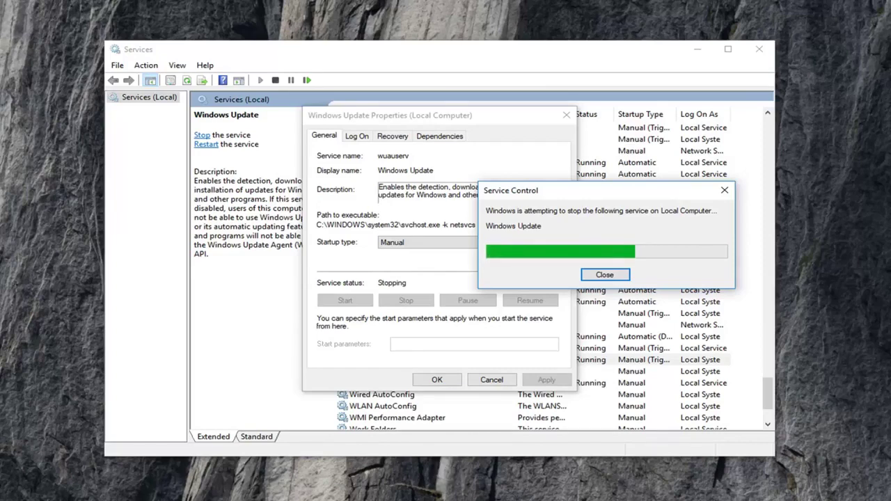
{"action": "left_click", "coordinate": [437, 380]}
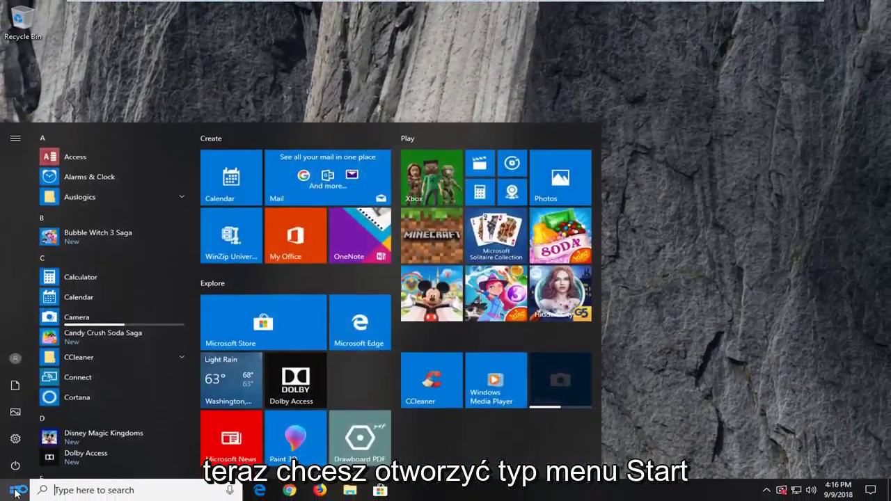
- Launch File Explorer via a 'file explorer' Start search and show This PC
{"action": "type", "text": "file expl"}
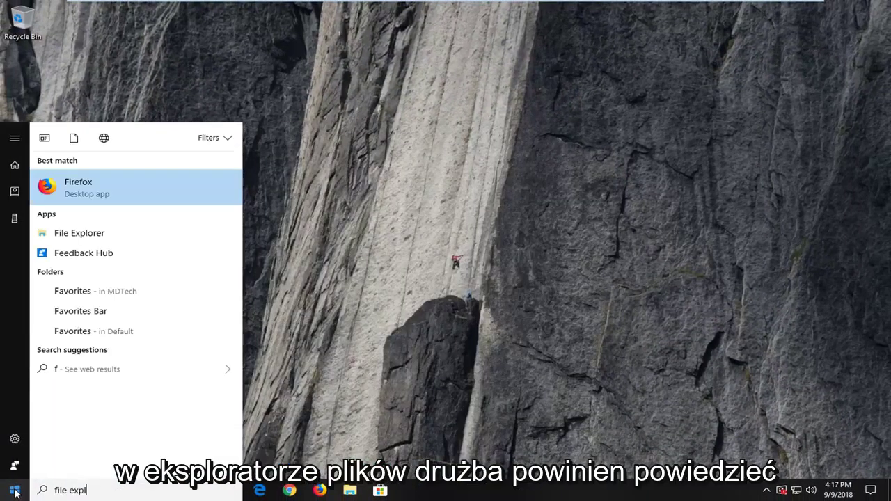
{"action": "type", "text": "orer"}
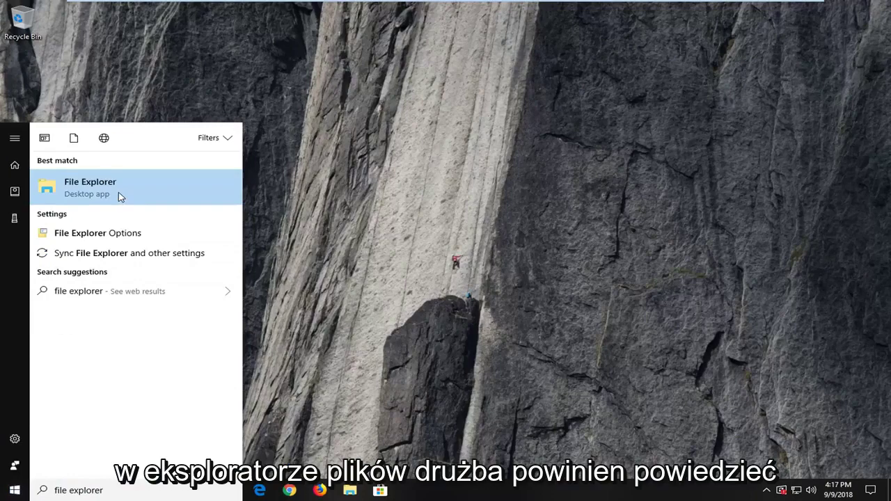
{"action": "left_click", "coordinate": [119, 197]}
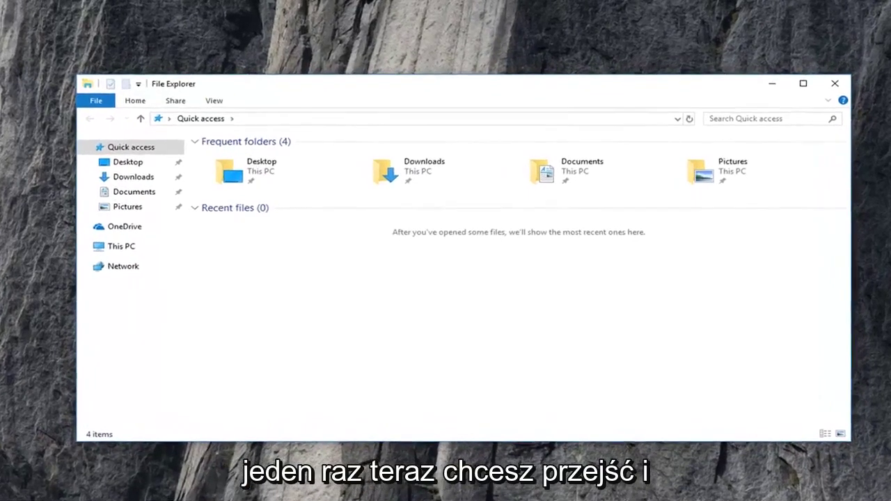
{"action": "mouse_move", "coordinate": [84, 245]}
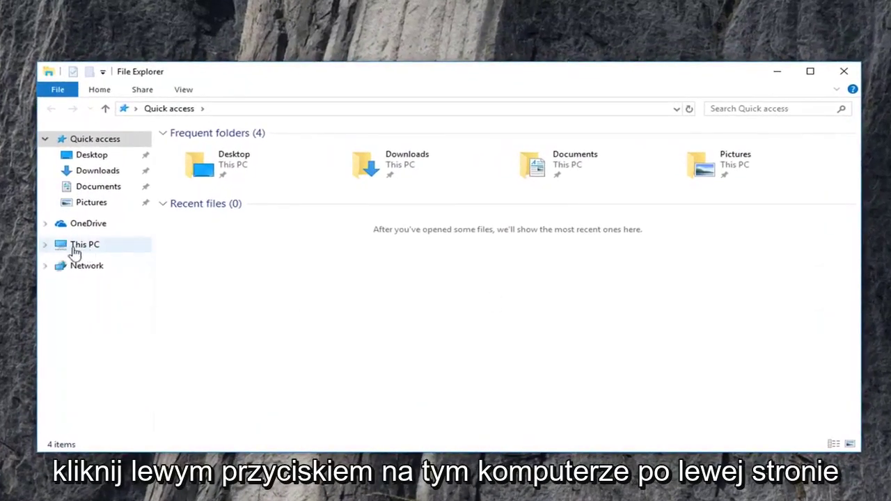
{"action": "left_click", "coordinate": [77, 252]}
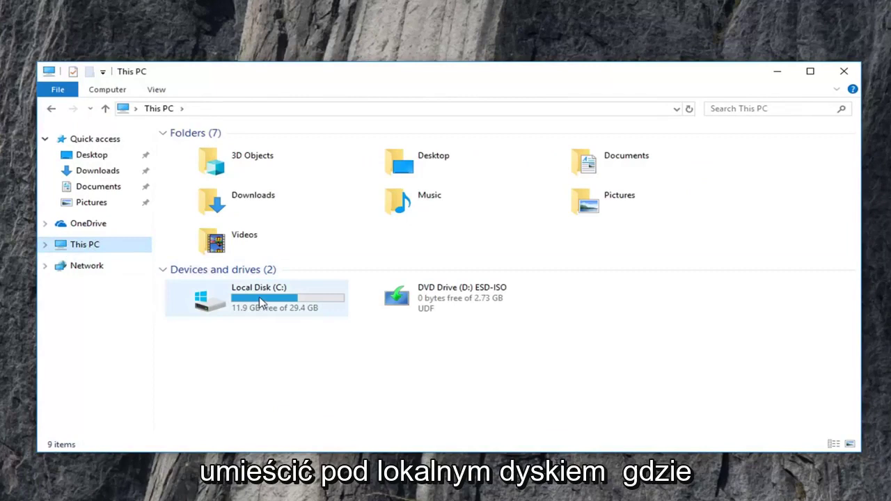
{"action": "mouse_move", "coordinate": [230, 305]}
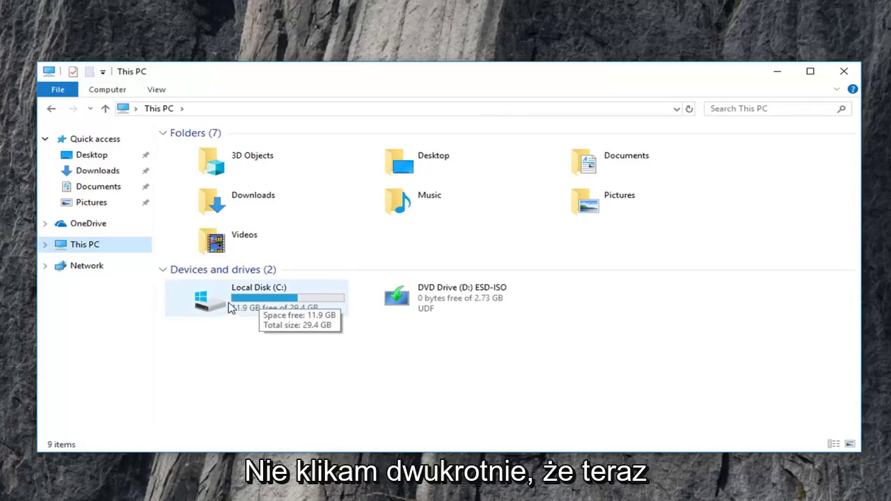
- Navigate to C:\Windows\SoftwareDistribution\Download, listing its 28 update folders
{"action": "double_click", "coordinate": [230, 308]}
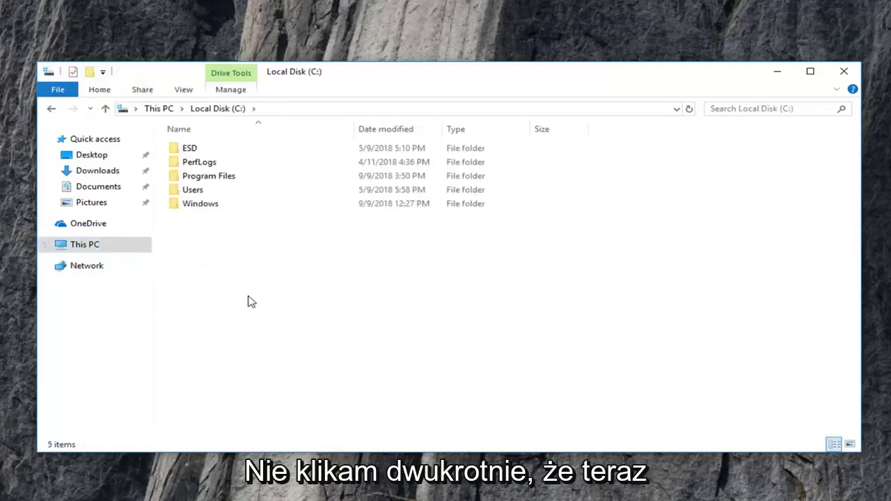
{"action": "double_click", "coordinate": [205, 206]}
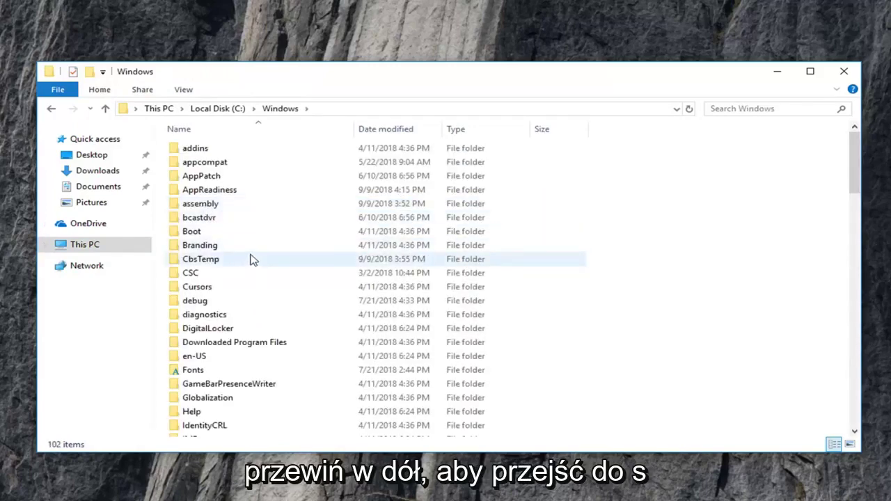
{"action": "scroll", "coordinate": [255, 258], "scroll_direction": "down", "scroll_amount": 1}
{"action": "scroll", "coordinate": [255, 258], "scroll_direction": "down", "scroll_amount": 6}
{"action": "scroll", "coordinate": [254, 259], "scroll_direction": "down", "scroll_amount": 4}
{"action": "scroll", "coordinate": [256, 262], "scroll_direction": "down", "scroll_amount": 3}
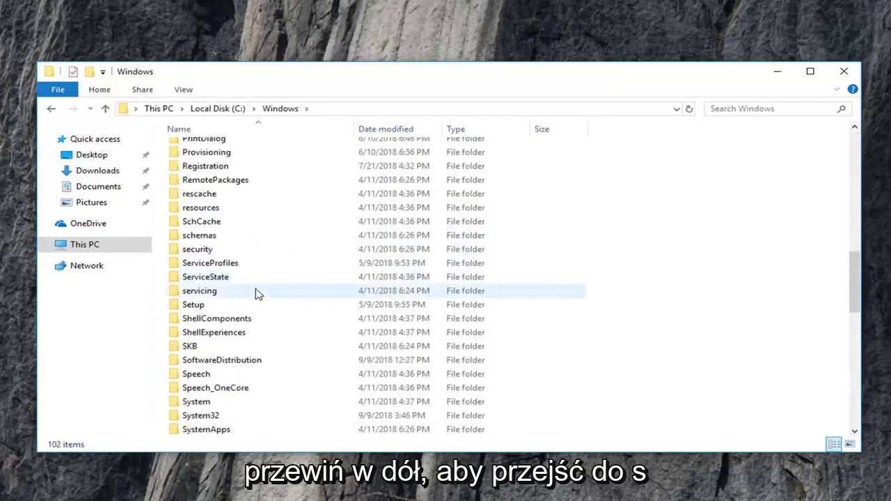
{"action": "double_click", "coordinate": [227, 361]}
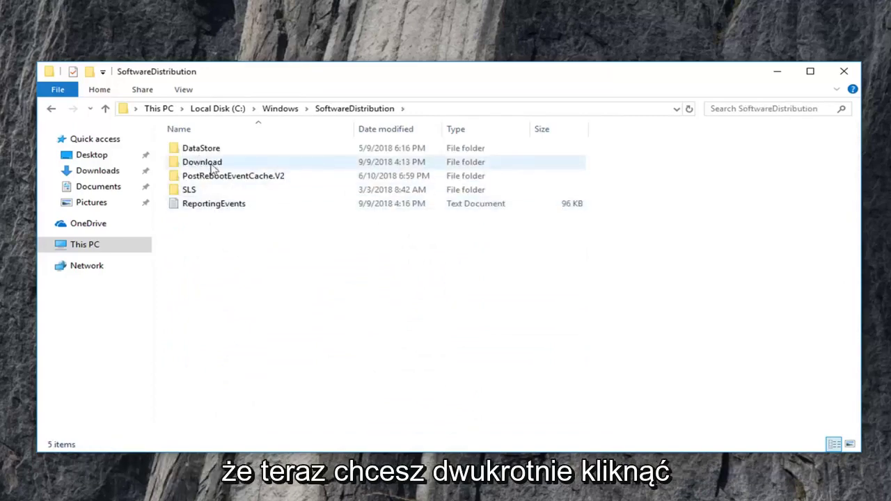
{"action": "double_click", "coordinate": [207, 167]}
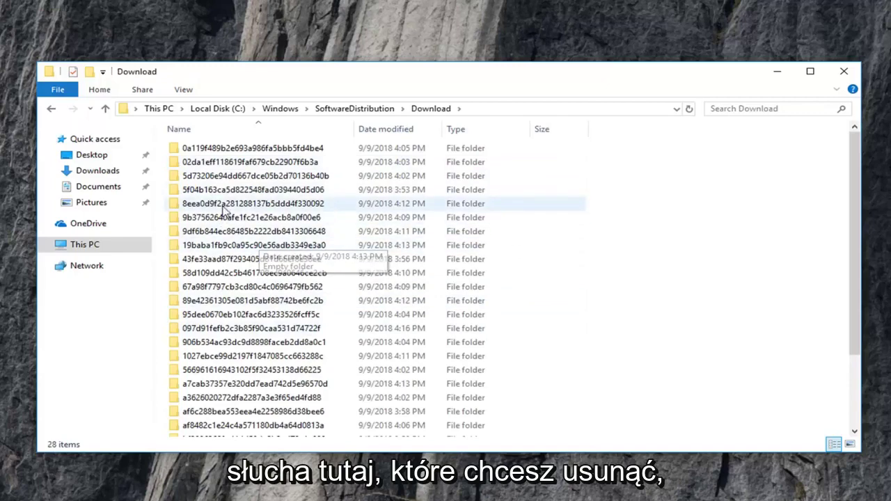
- Select all 28 items in the Download folder and delete them
{"action": "left_click_drag", "start_coordinate": [689, 151], "coordinate": [323, 297]}
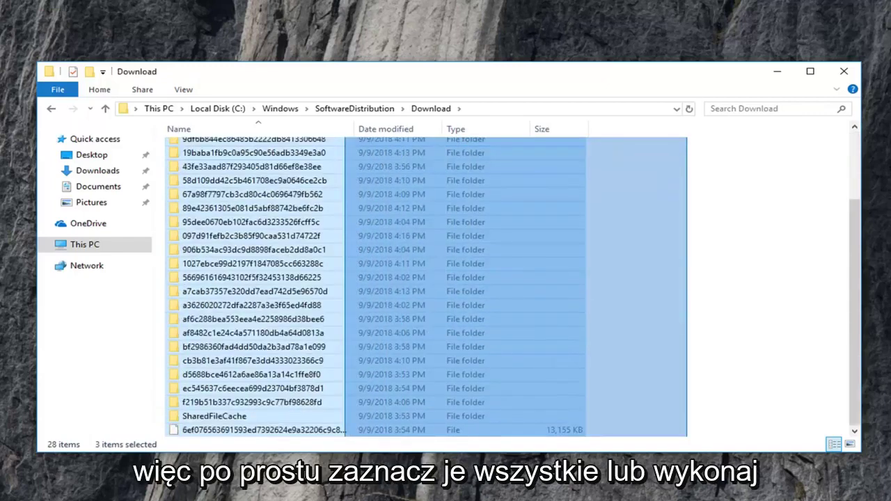
{"action": "scroll", "coordinate": [350, 299], "scroll_direction": "up", "scroll_amount": 3}
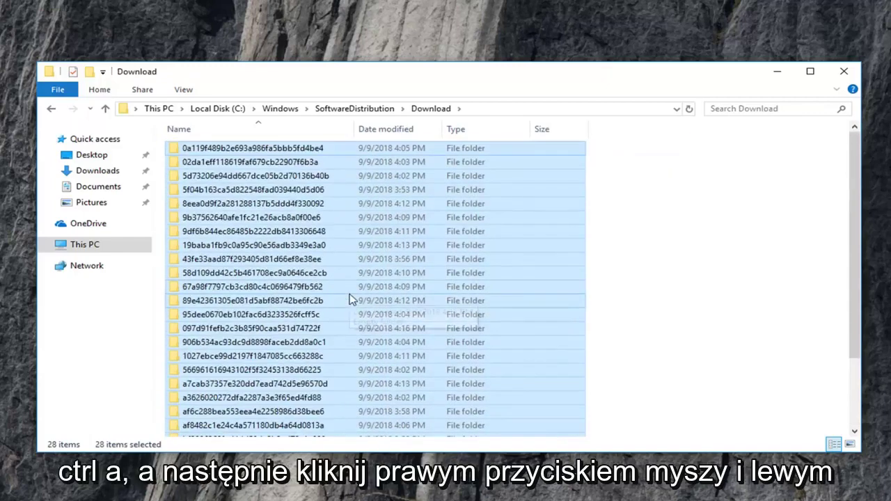
{"action": "right_click", "coordinate": [268, 188]}
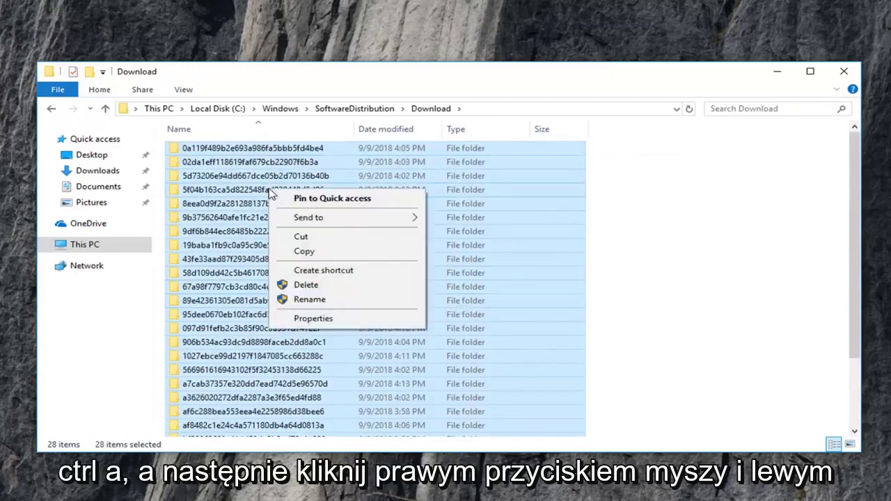
{"action": "left_click", "coordinate": [302, 291]}
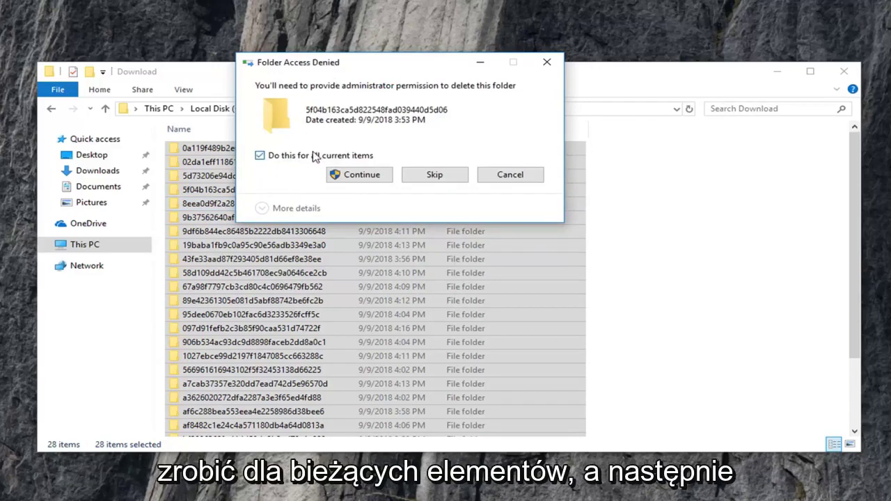
- Grant administrator permission to delete all items from the Download folder
{"action": "left_click", "coordinate": [359, 177]}
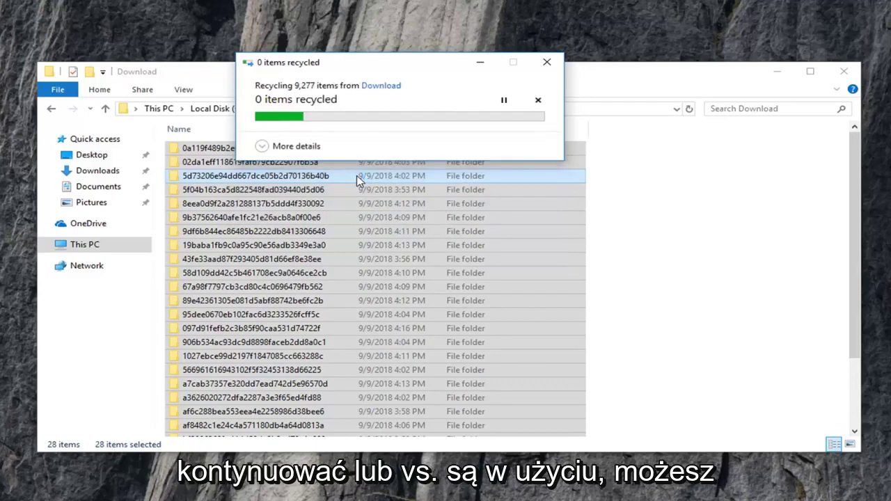